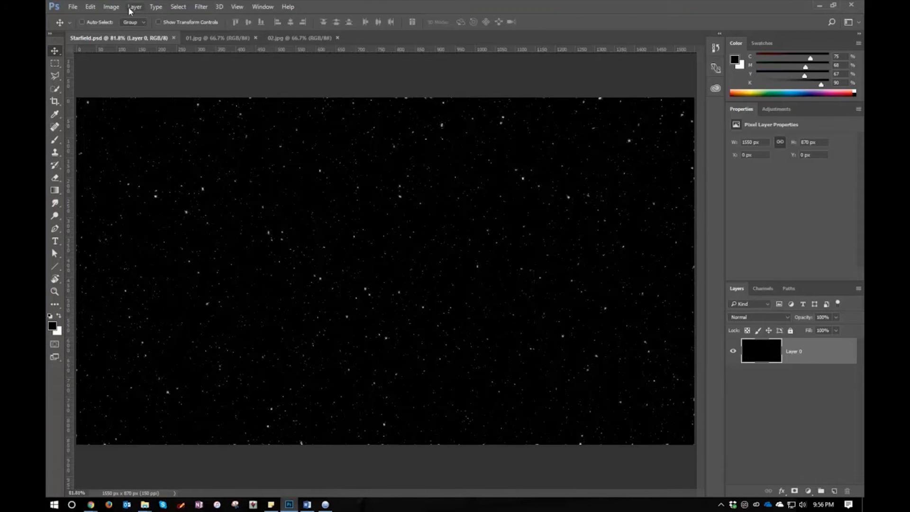
{"action": "left_click", "coordinate": [201, 7]}
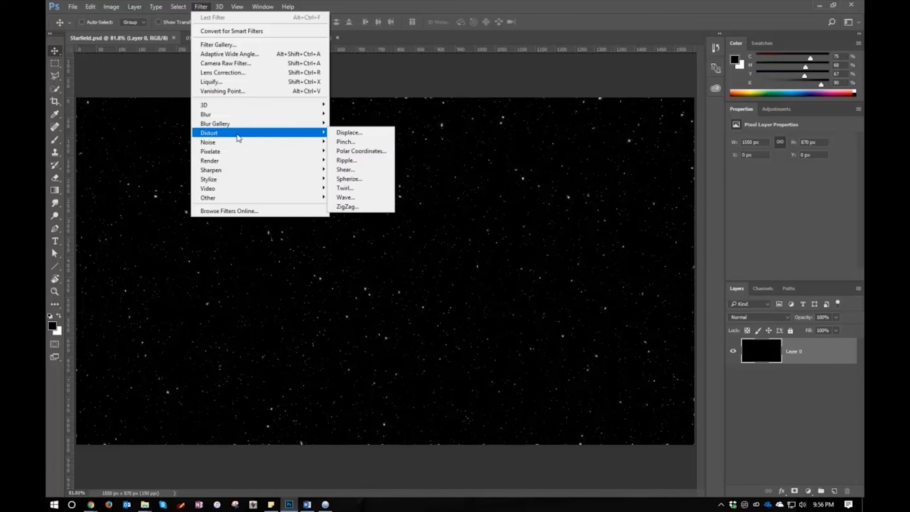
{"action": "mouse_move", "coordinate": [238, 142]}
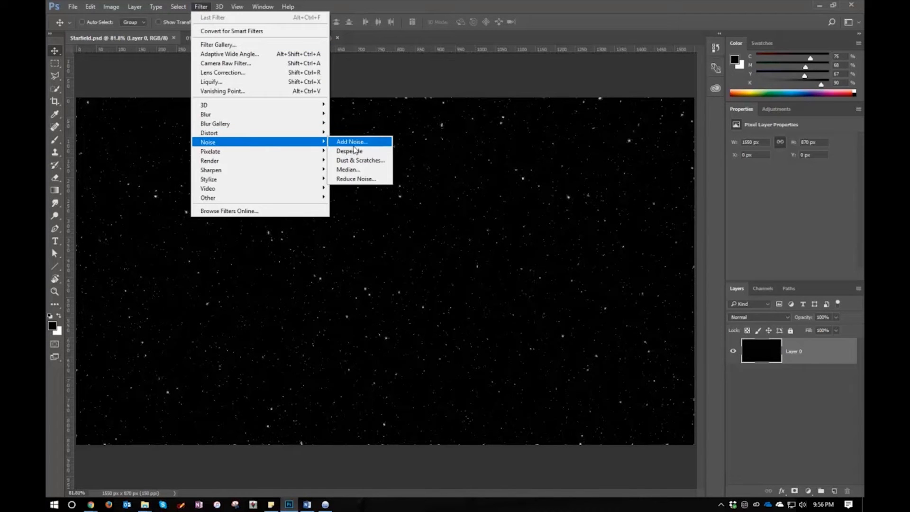
{"action": "left_click", "coordinate": [430, 5]}
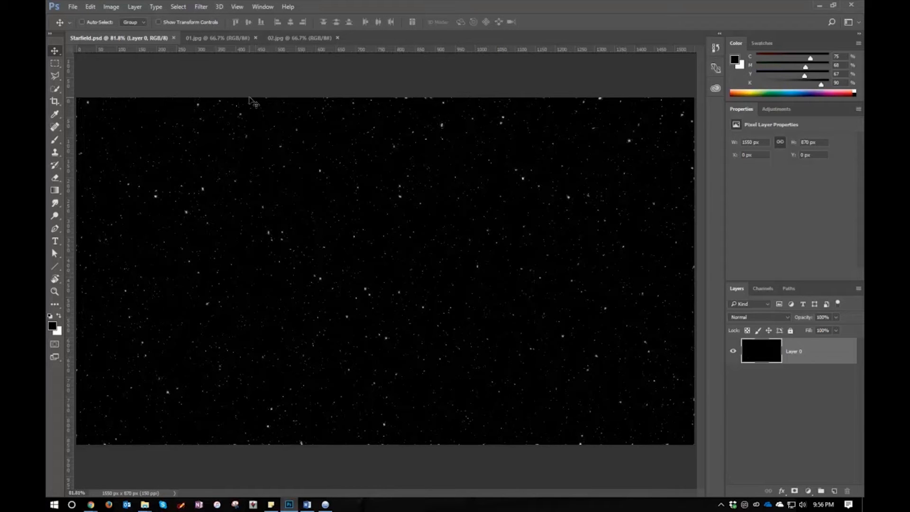
Step: View the reference images 01.jpg and 02.jpg, each fitted to the screen
{"action": "left_click", "coordinate": [215, 40]}
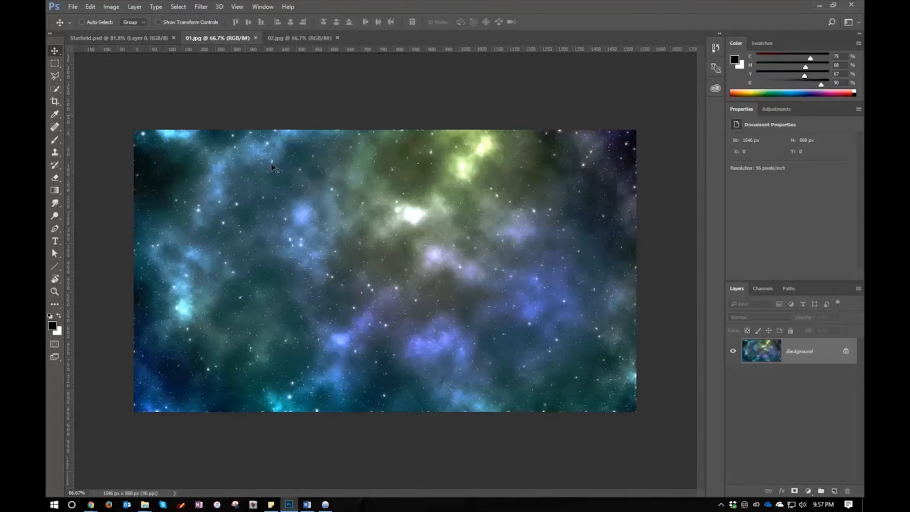
{"action": "key", "text": "ctrl+0"}
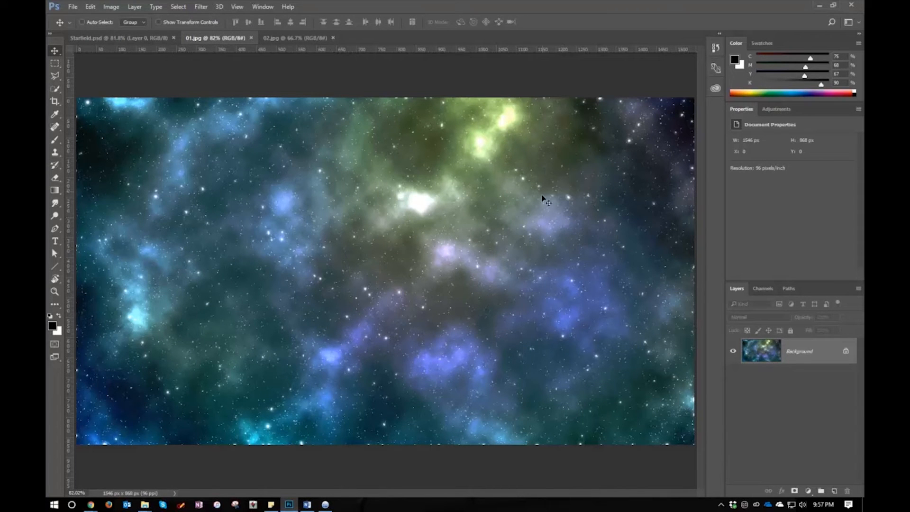
{"action": "left_click", "coordinate": [294, 39]}
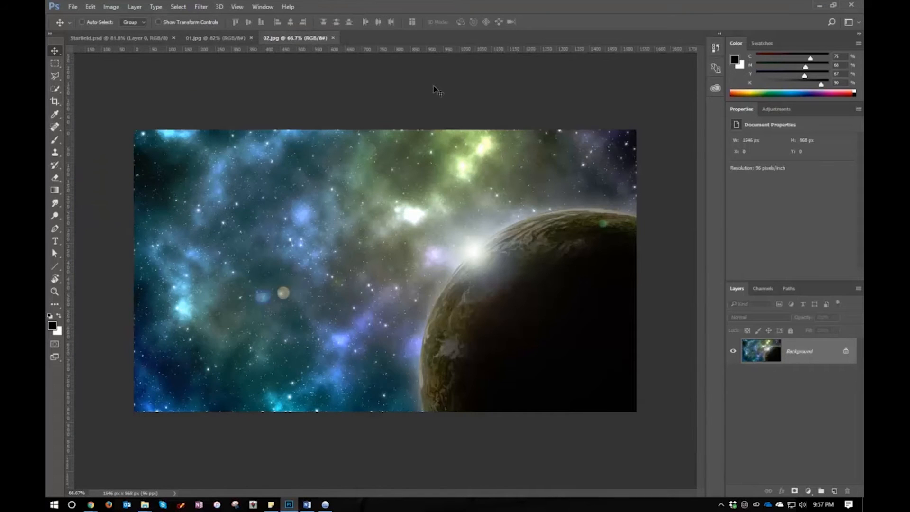
{"action": "key", "text": "ctrl+0"}
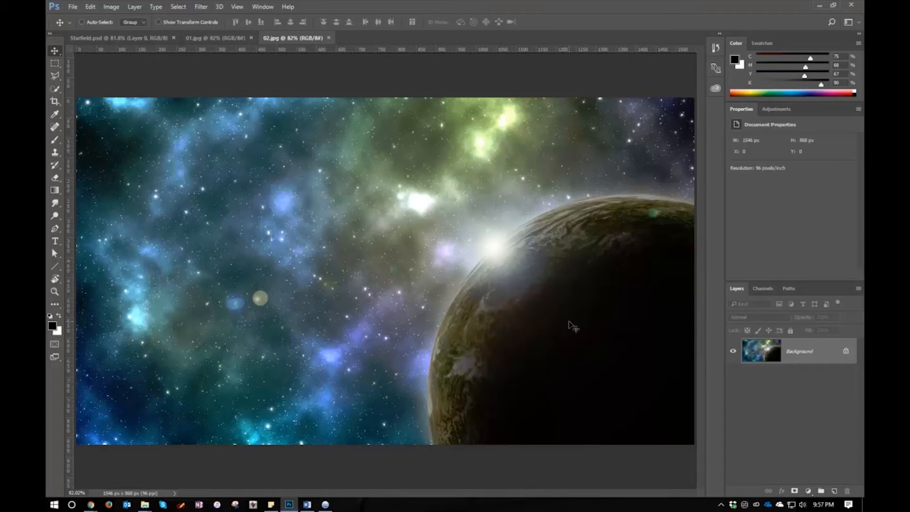
Step: Add a new layer above the stars in Starfield.psd and fill it with black in Normal mode at 100% opacity
{"action": "left_click", "coordinate": [120, 38]}
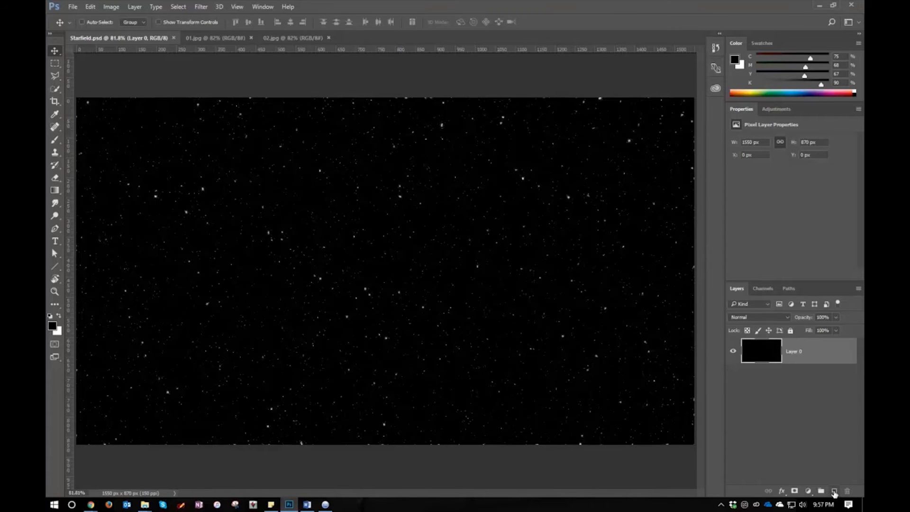
{"action": "left_click", "coordinate": [835, 493]}
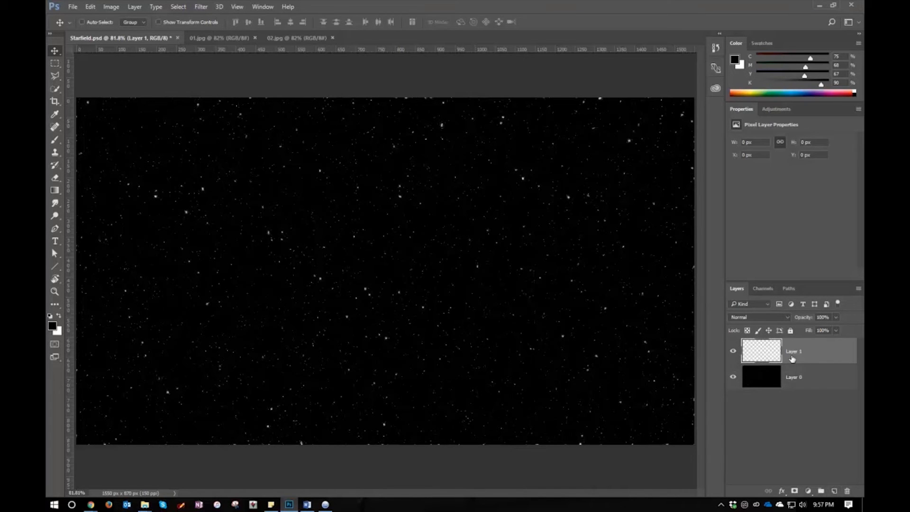
{"action": "left_click", "coordinate": [87, 8]}
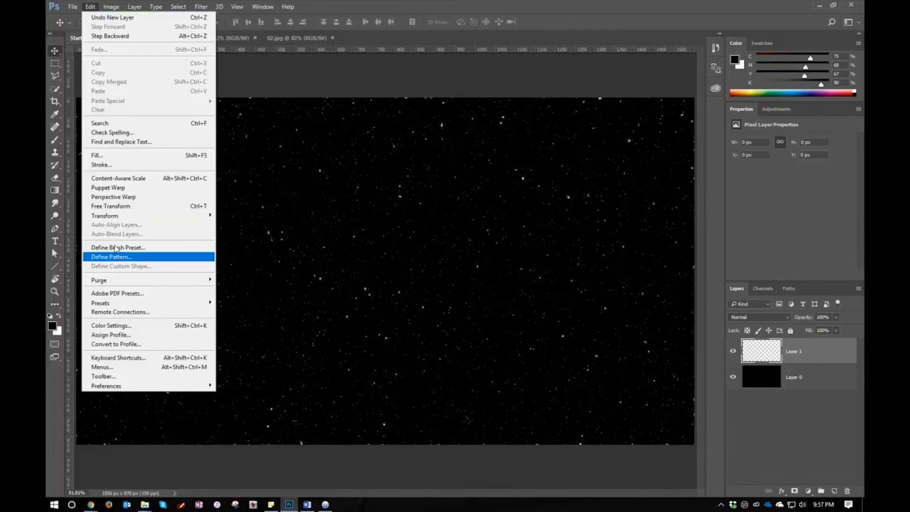
{"action": "left_click", "coordinate": [100, 156]}
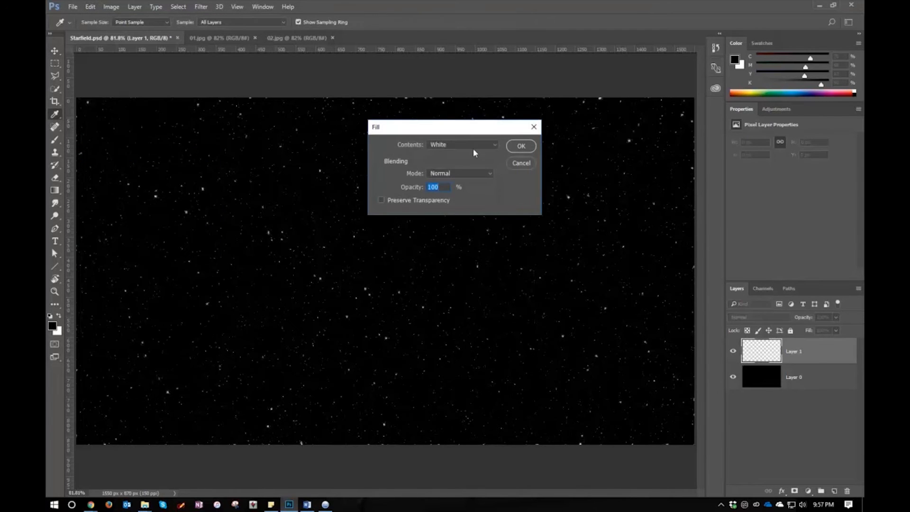
{"action": "left_click", "coordinate": [441, 143]}
{"action": "left_click", "coordinate": [443, 205]}
{"action": "left_click", "coordinate": [512, 146]}
{"action": "key", "text": "v"}
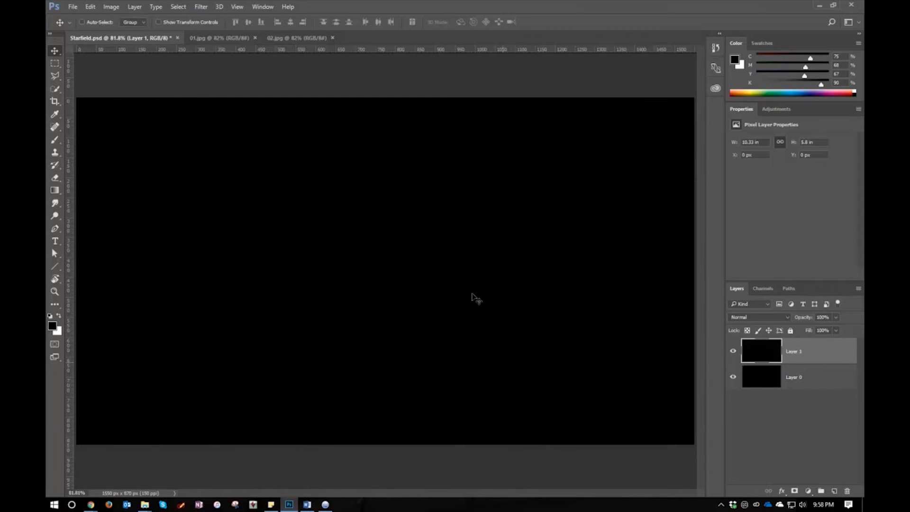
Step: Render Clouds on the black-filled layer and set its blend mode to Color Dodge
{"action": "left_click", "coordinate": [201, 8]}
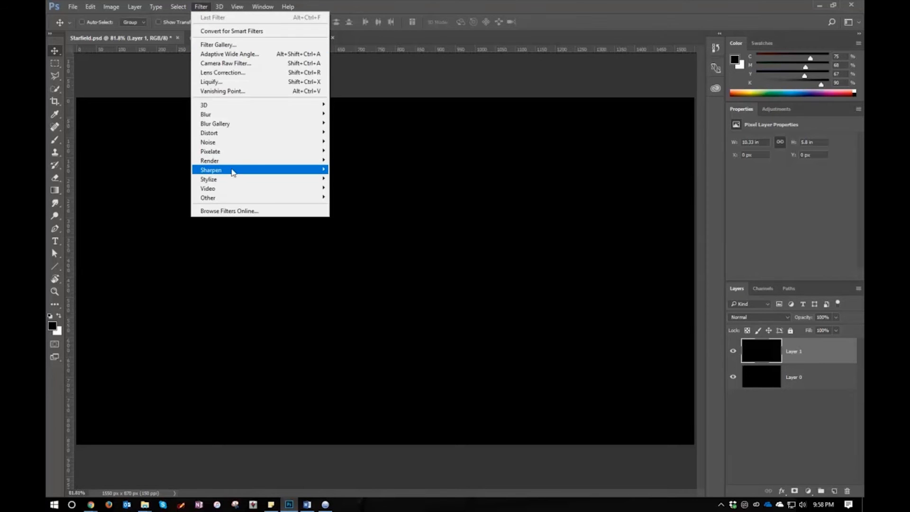
{"action": "mouse_move", "coordinate": [236, 165]}
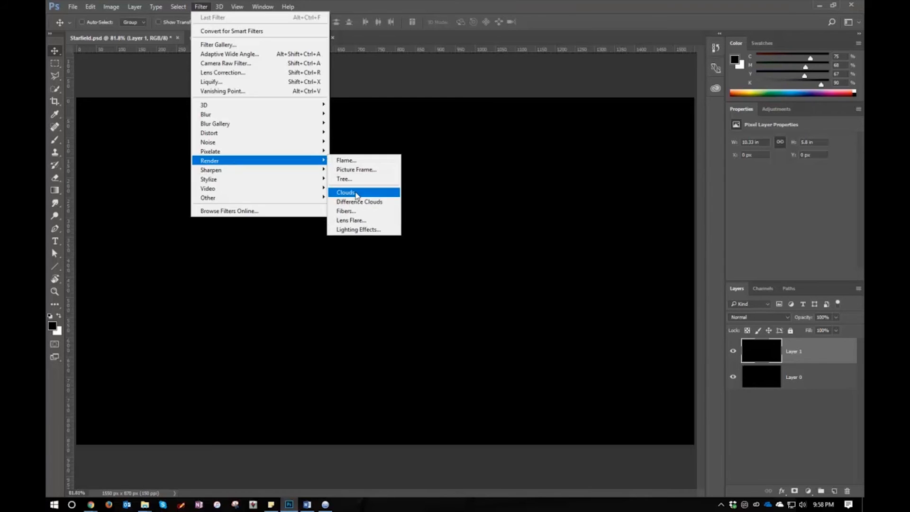
{"action": "left_click", "coordinate": [356, 194]}
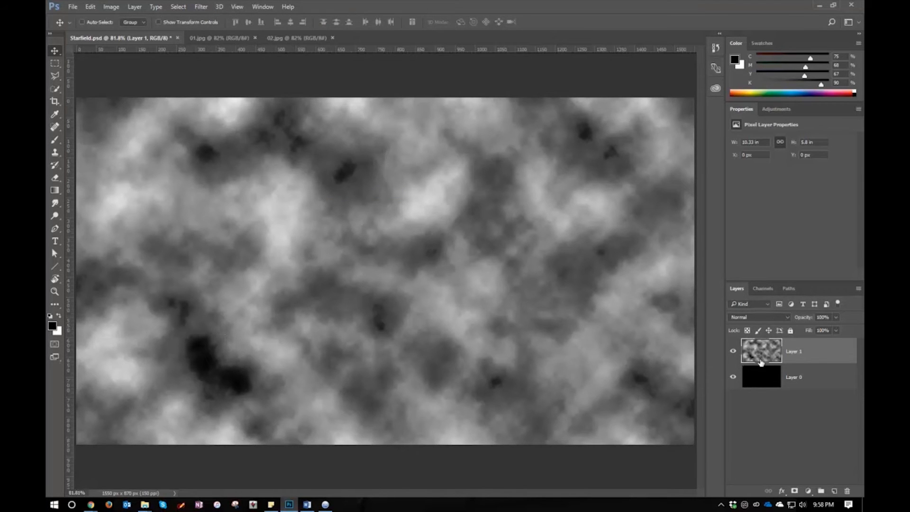
{"action": "left_click", "coordinate": [749, 318]}
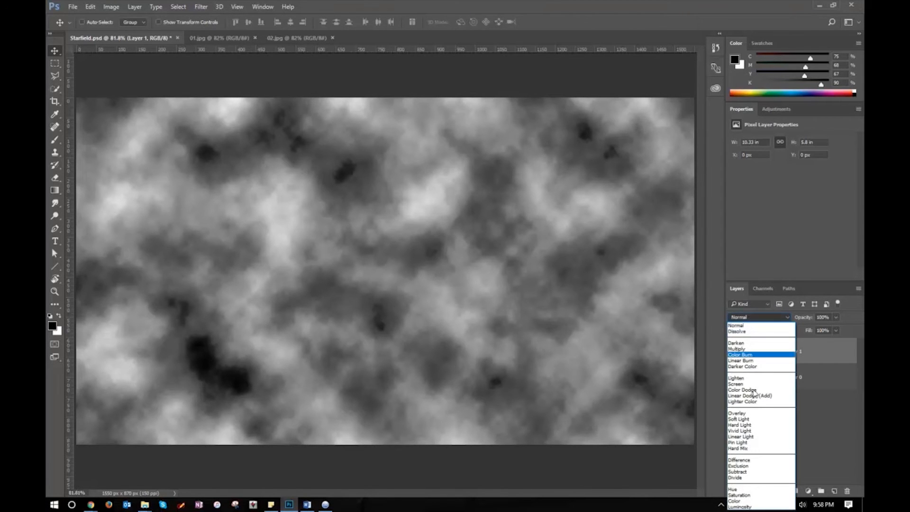
{"action": "left_click", "coordinate": [755, 390]}
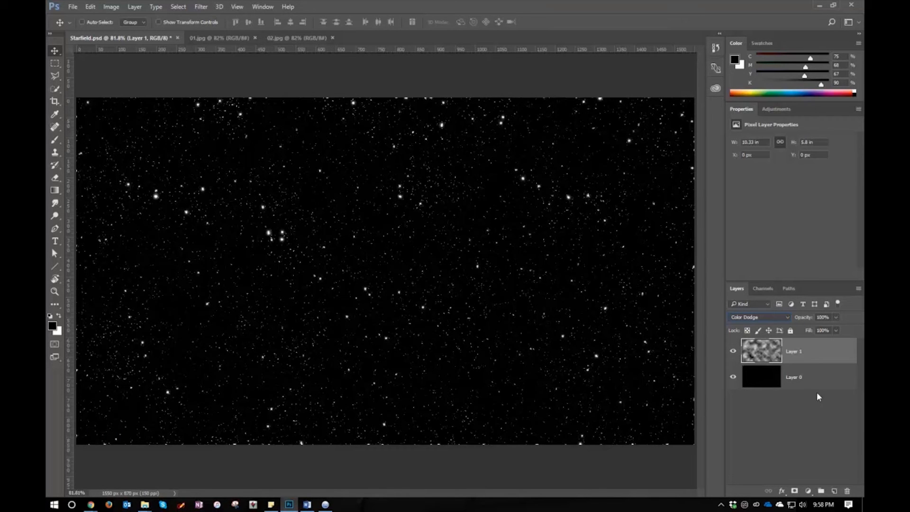
Step: Add an empty layer and place it between the clouds layer and the star layer
{"action": "left_click_drag", "start_coordinate": [802, 343], "coordinate": [835, 493]}
{"action": "left_click", "coordinate": [836, 493]}
{"action": "left_click_drag", "start_coordinate": [779, 351], "coordinate": [766, 389]}
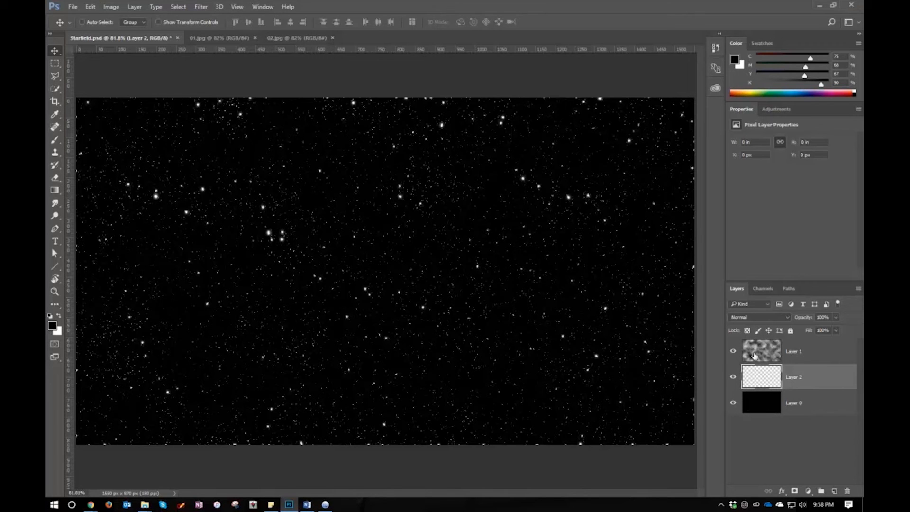
Step: Set the foreground color to hex 0018ff
{"action": "left_click", "coordinate": [53, 326]}
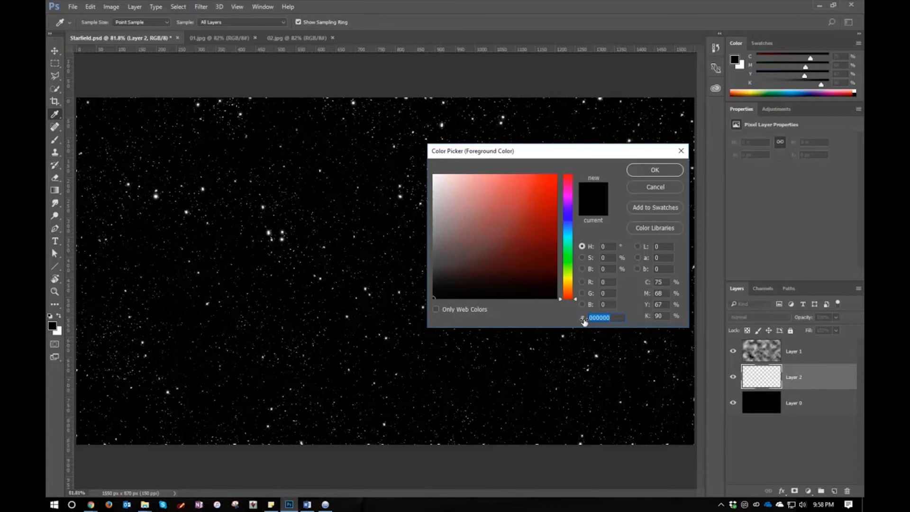
{"action": "type", "text": "00"}
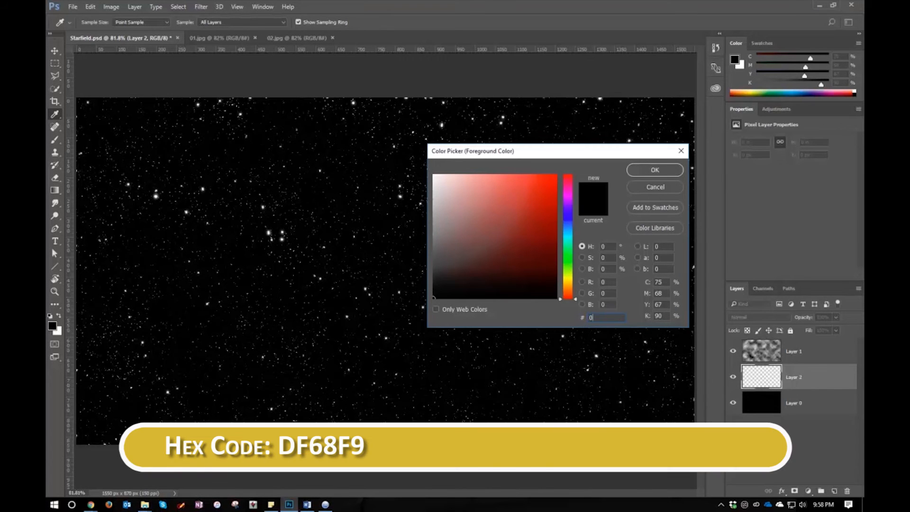
{"action": "type", "text": "18"}
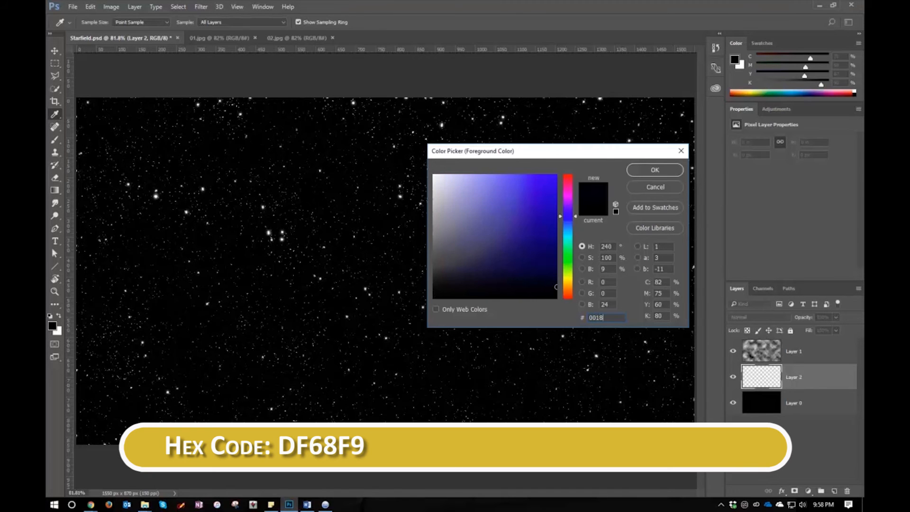
{"action": "type", "text": "ff"}
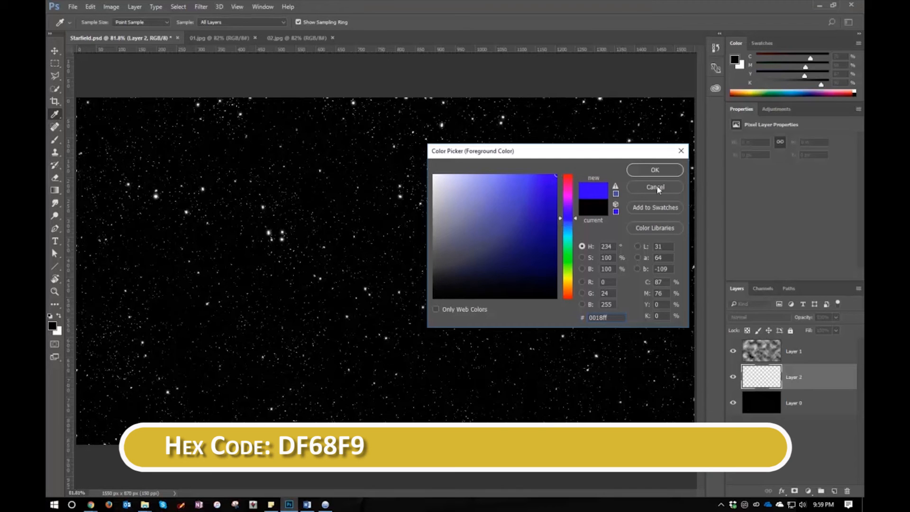
{"action": "left_click", "coordinate": [654, 172]}
{"action": "key", "text": "v"}
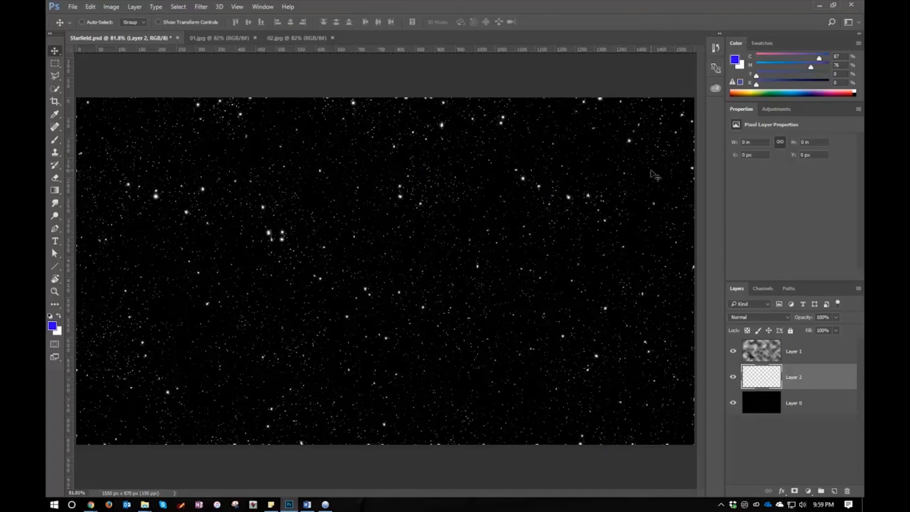
Step: Choose the Brush tool with a soft round tip at 0% hardness and reduce its size below 300 px
{"action": "left_click", "coordinate": [54, 141]}
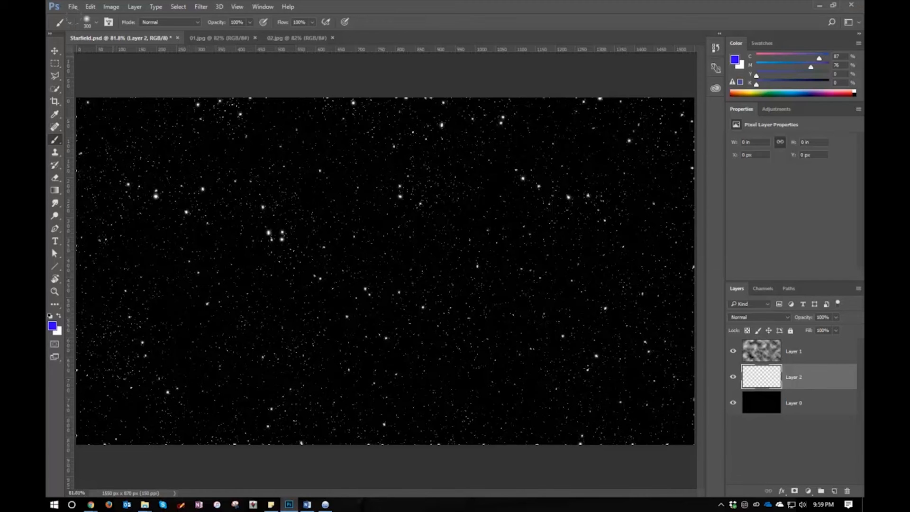
{"action": "left_click", "coordinate": [96, 23]}
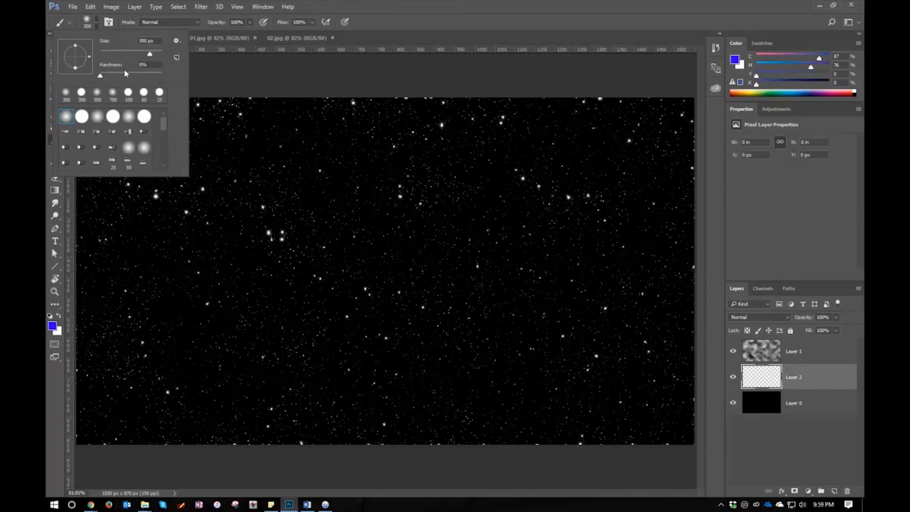
{"action": "left_click", "coordinate": [95, 76]}
{"action": "left_click_drag", "start_coordinate": [148, 55], "coordinate": [143, 55]}
{"action": "left_click", "coordinate": [371, 3]}
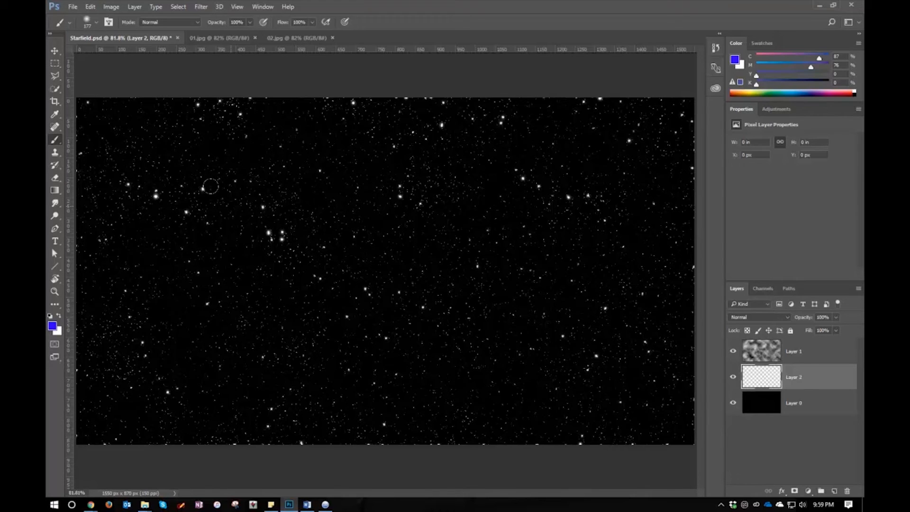
Step: Set the brush opacity to 10% and paint irregular blue patches across the starfield on the empty middle layer
{"action": "left_click", "coordinate": [250, 23]}
{"action": "left_click", "coordinate": [252, 21]}
{"action": "left_click_drag", "start_coordinate": [251, 34], "coordinate": [232, 36]}
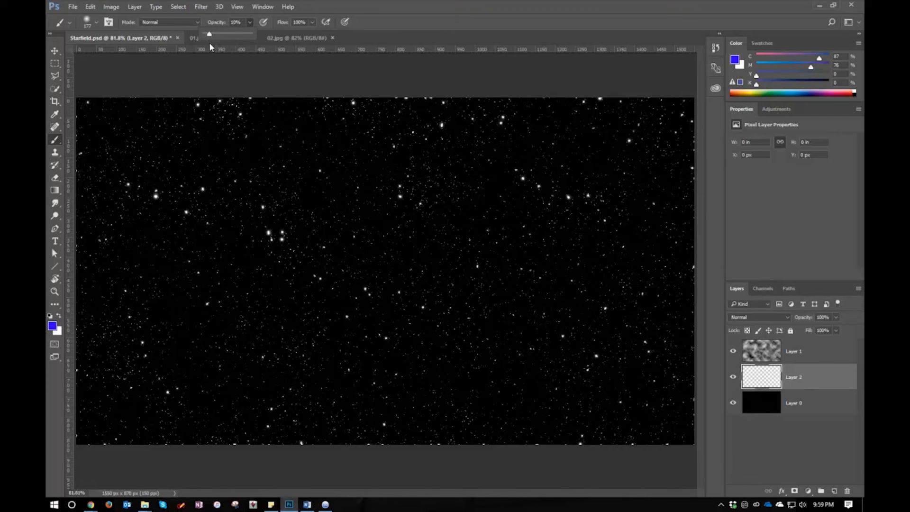
{"action": "left_click", "coordinate": [470, 34]}
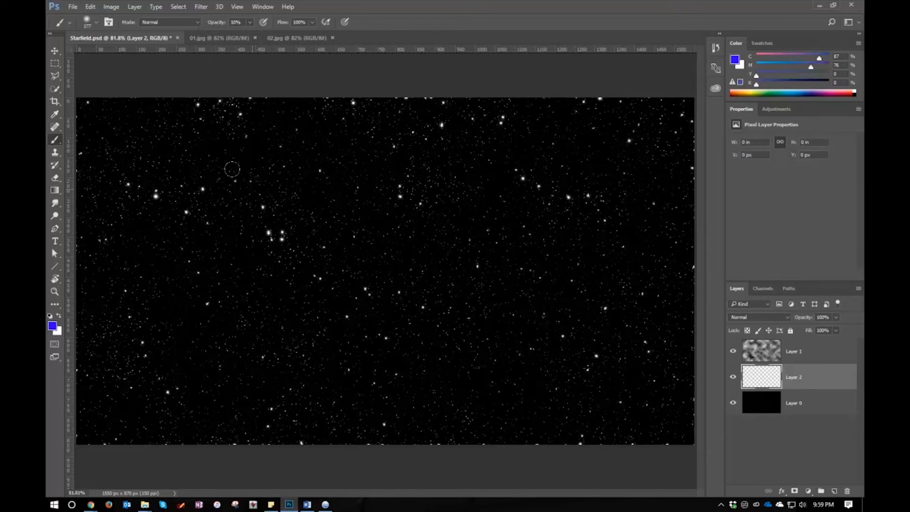
{"action": "mouse_move", "coordinate": [120, 192]}
{"action": "left_mouse_down"}
{"action": "mouse_move", "coordinate": [124, 163]}
{"action": "mouse_move", "coordinate": [235, 143]}
{"action": "mouse_move", "coordinate": [339, 146]}
{"action": "mouse_move", "coordinate": [485, 119]}
{"action": "mouse_move", "coordinate": [375, 143]}
{"action": "mouse_move", "coordinate": [199, 218]}
{"action": "mouse_move", "coordinate": [118, 280]}
{"action": "mouse_move", "coordinate": [119, 295]}
{"action": "mouse_move", "coordinate": [233, 305]}
{"action": "mouse_move", "coordinate": [461, 145]}
{"action": "mouse_move", "coordinate": [200, 276]}
{"action": "mouse_move", "coordinate": [252, 251]}
{"action": "mouse_move", "coordinate": [333, 303]}
{"action": "mouse_move", "coordinate": [297, 356]}
{"action": "mouse_move", "coordinate": [407, 365]}
{"action": "mouse_move", "coordinate": [516, 396]}
{"action": "mouse_move", "coordinate": [499, 325]}
{"action": "mouse_move", "coordinate": [553, 263]}
{"action": "mouse_move", "coordinate": [564, 181]}
{"action": "mouse_move", "coordinate": [594, 115]}
{"action": "mouse_move", "coordinate": [459, 123]}
{"action": "mouse_move", "coordinate": [576, 249]}
{"action": "left_mouse_up"}
{"action": "mouse_move", "coordinate": [315, 386]}
{"action": "left_mouse_down"}
{"action": "mouse_move", "coordinate": [118, 349]}
{"action": "mouse_move", "coordinate": [269, 111]}
{"action": "left_mouse_up"}
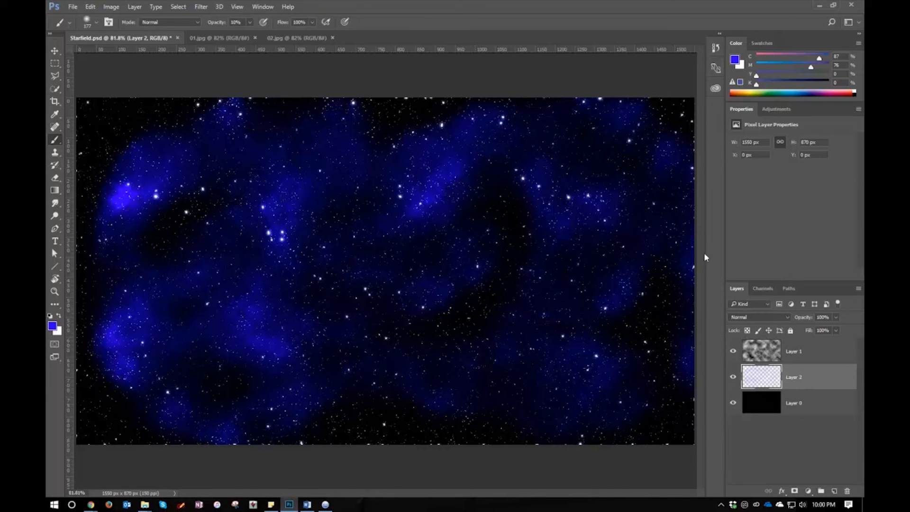
Step: Set the foreground color to hex 00ffea and paint cyan strokes over and around the blue patches on the same layer
{"action": "left_click", "coordinate": [53, 327]}
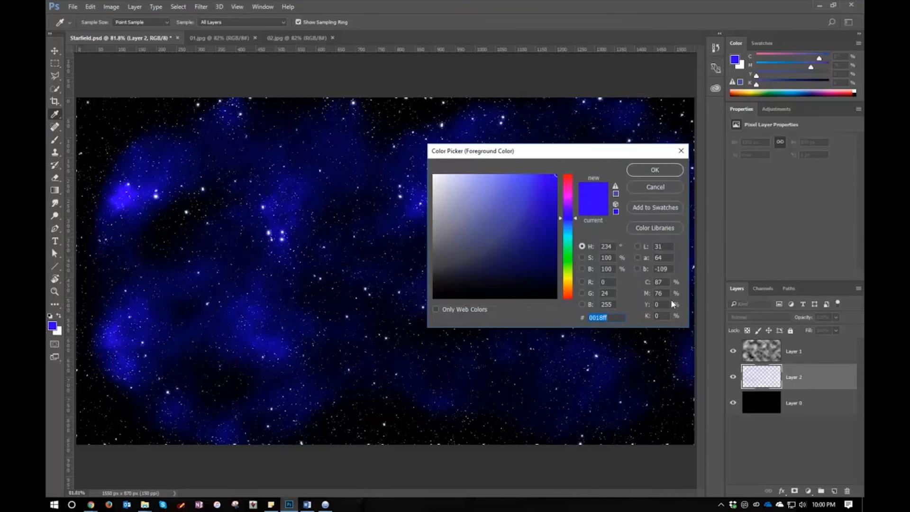
{"action": "type", "text": "00"}
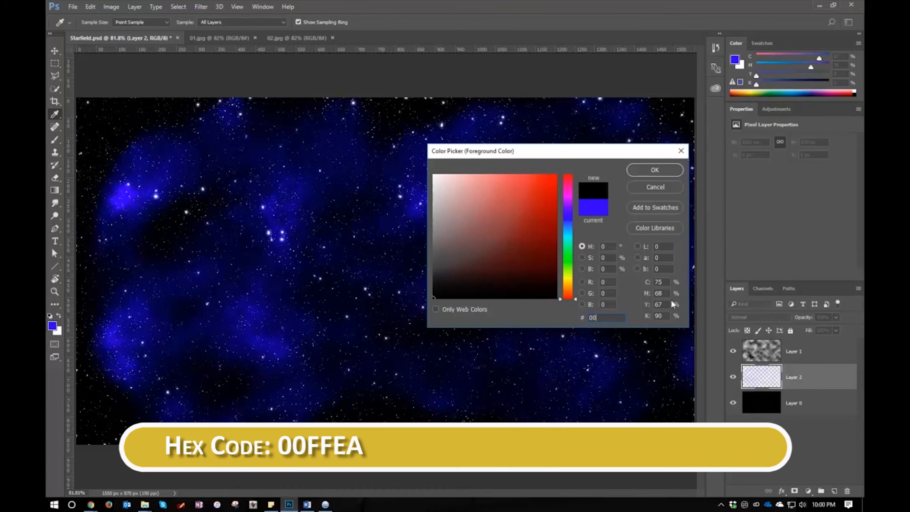
{"action": "type", "text": "ffea"}
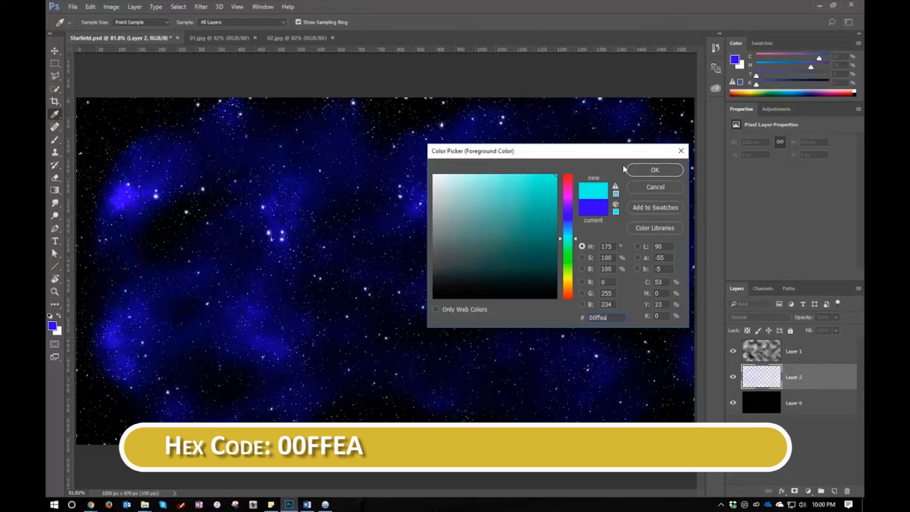
{"action": "left_click", "coordinate": [655, 170]}
{"action": "key", "text": "b"}
{"action": "mouse_move", "coordinate": [90, 146]}
{"action": "left_mouse_down"}
{"action": "mouse_move", "coordinate": [123, 129]}
{"action": "mouse_move", "coordinate": [95, 199]}
{"action": "mouse_move", "coordinate": [314, 182]}
{"action": "mouse_move", "coordinate": [246, 263]}
{"action": "mouse_move", "coordinate": [140, 338]}
{"action": "mouse_move", "coordinate": [411, 408]}
{"action": "mouse_move", "coordinate": [452, 409]}
{"action": "mouse_move", "coordinate": [576, 380]}
{"action": "mouse_move", "coordinate": [477, 333]}
{"action": "mouse_move", "coordinate": [430, 248]}
{"action": "mouse_move", "coordinate": [572, 204]}
{"action": "mouse_move", "coordinate": [385, 231]}
{"action": "mouse_move", "coordinate": [399, 357]}
{"action": "mouse_move", "coordinate": [454, 96]}
{"action": "mouse_move", "coordinate": [424, 81]}
{"action": "mouse_move", "coordinate": [664, 130]}
{"action": "mouse_move", "coordinate": [474, 189]}
{"action": "mouse_move", "coordinate": [660, 369]}
{"action": "mouse_move", "coordinate": [646, 243]}
{"action": "mouse_move", "coordinate": [387, 139]}
{"action": "mouse_move", "coordinate": [362, 107]}
{"action": "left_mouse_up"}
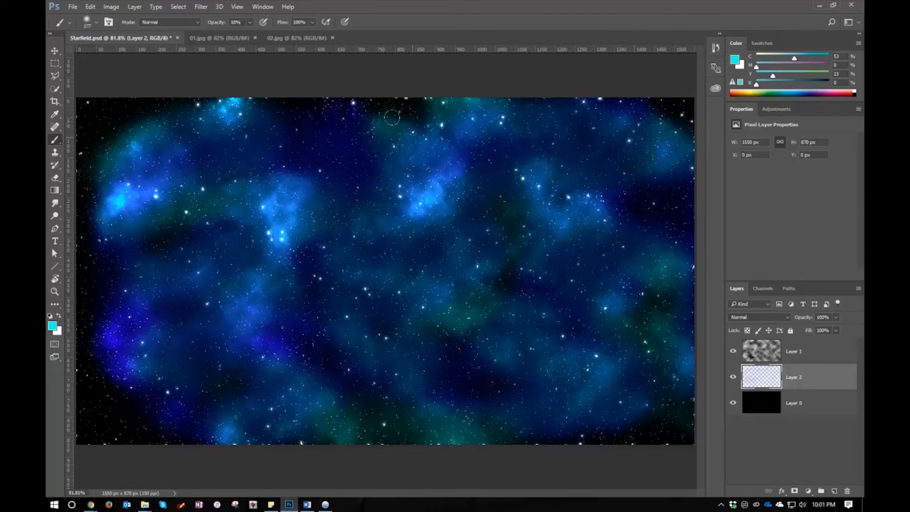
{"action": "mouse_move", "coordinate": [84, 260]}
{"action": "left_mouse_down"}
{"action": "mouse_move", "coordinate": [91, 379]}
{"action": "mouse_move", "coordinate": [151, 413]}
{"action": "mouse_move", "coordinate": [66, 118]}
{"action": "mouse_move", "coordinate": [223, 83]}
{"action": "mouse_move", "coordinate": [479, 124]}
{"action": "left_mouse_up"}
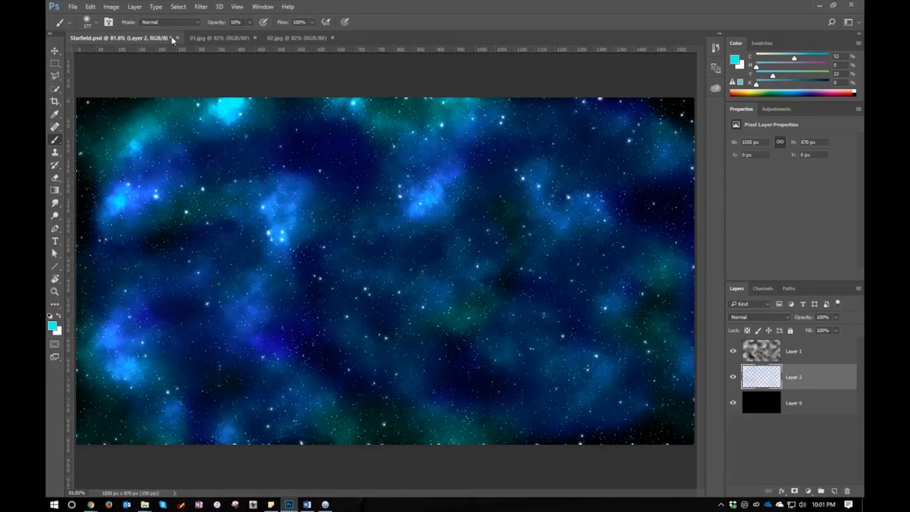
Step: Apply a Gaussian Blur with an 80-pixel radius to the painted color layer, comparing the preview before and after
{"action": "left_click", "coordinate": [204, 8]}
{"action": "mouse_move", "coordinate": [222, 116]}
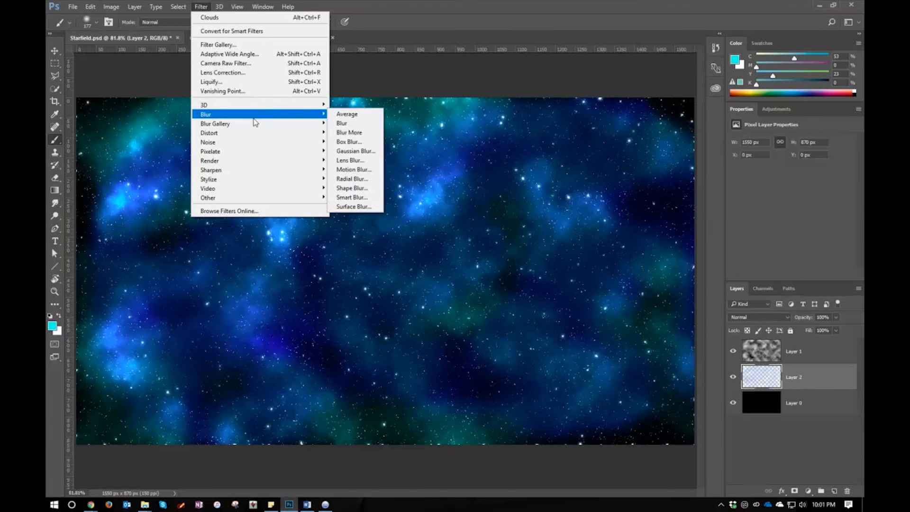
{"action": "left_click", "coordinate": [344, 151]}
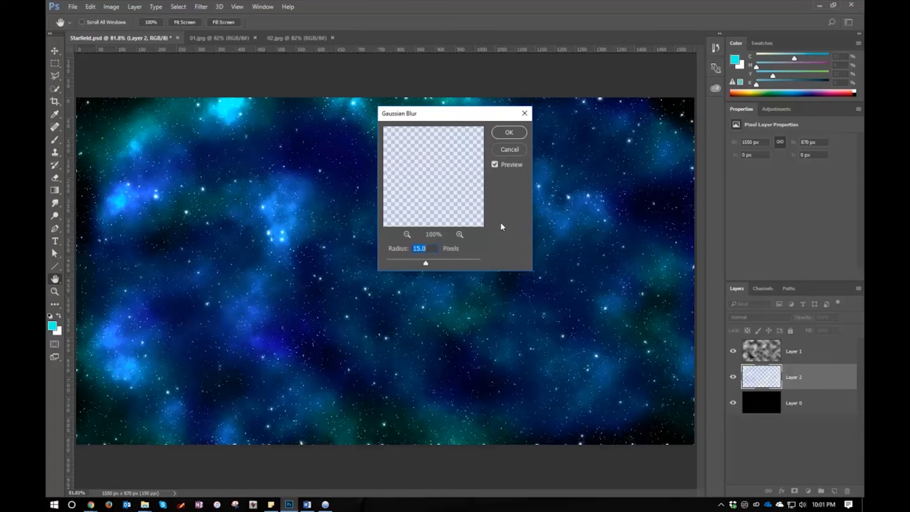
{"action": "type", "text": "80"}
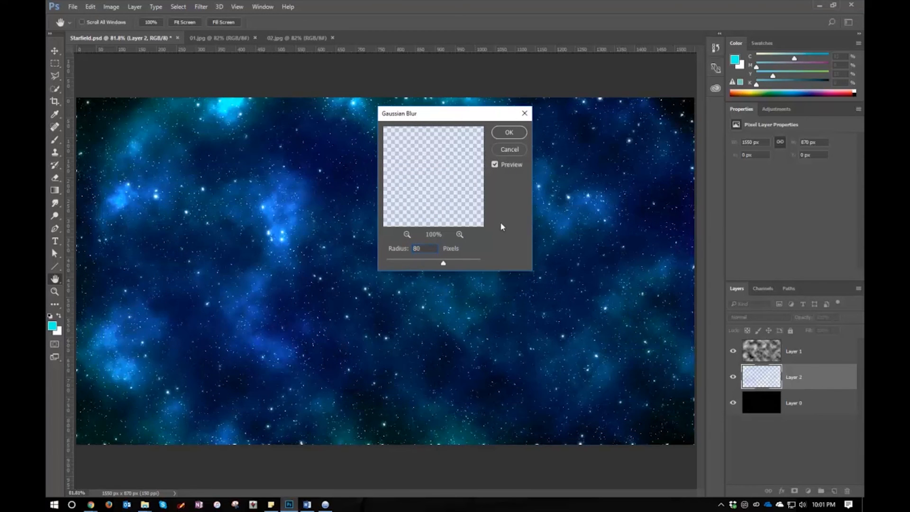
{"action": "left_click", "coordinate": [506, 167]}
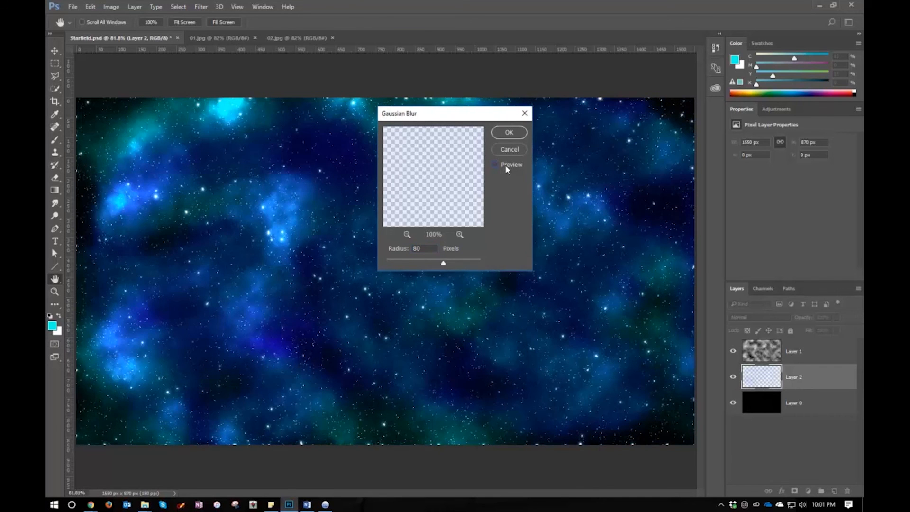
{"action": "left_click", "coordinate": [506, 166]}
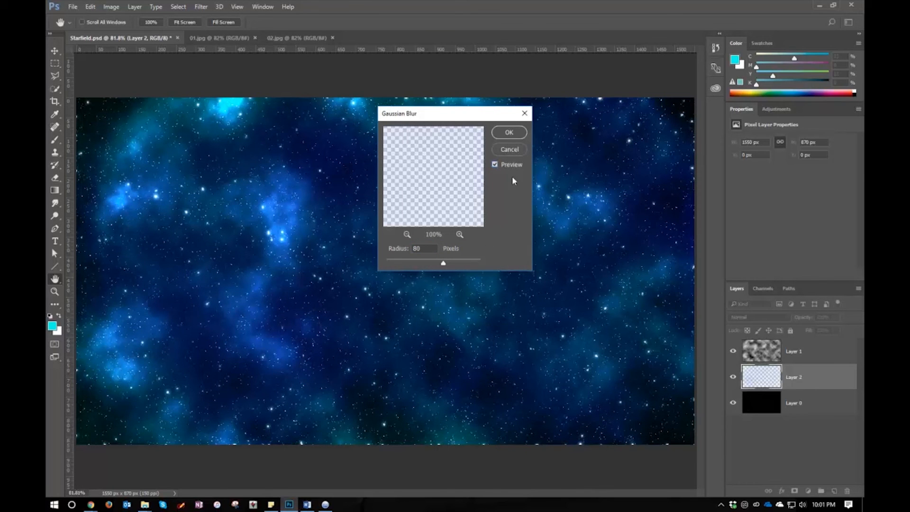
{"action": "left_click", "coordinate": [508, 133]}
{"action": "key", "text": "b"}
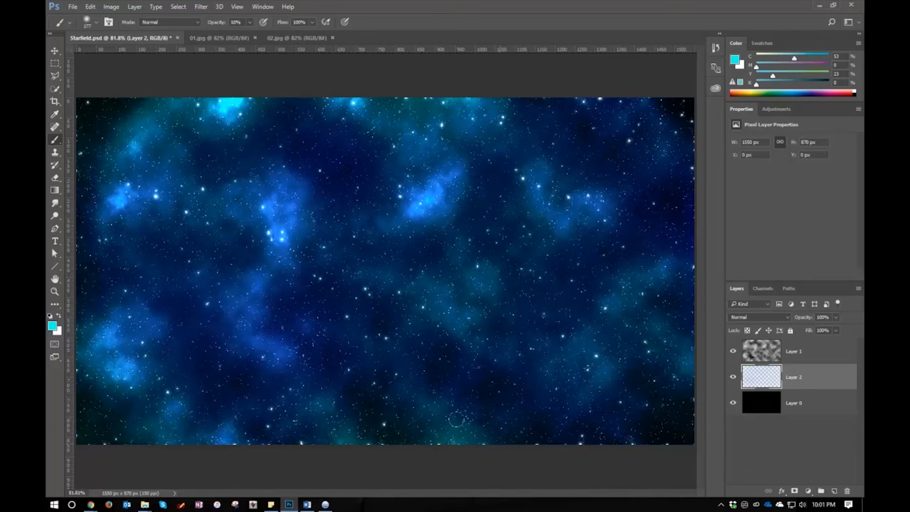
Step: Set the foreground color to hex 6000ff
{"action": "left_click", "coordinate": [53, 326]}
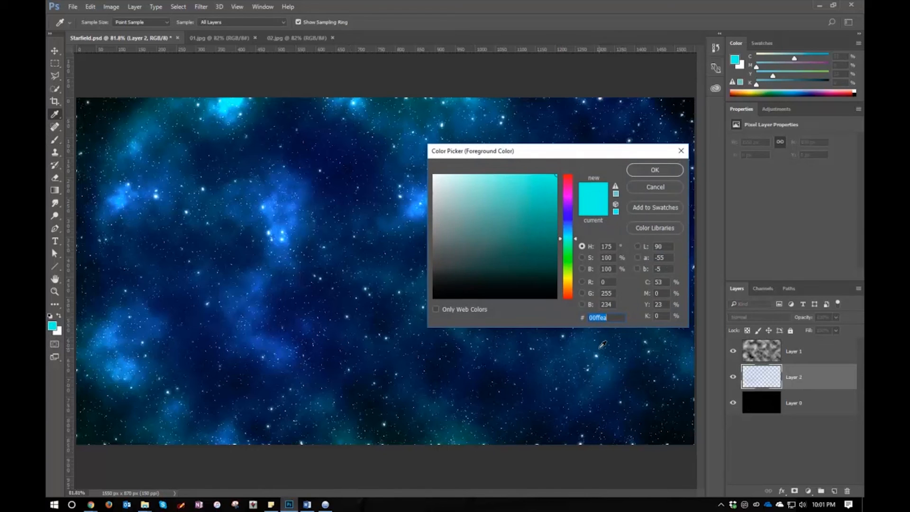
{"action": "type", "text": "600"}
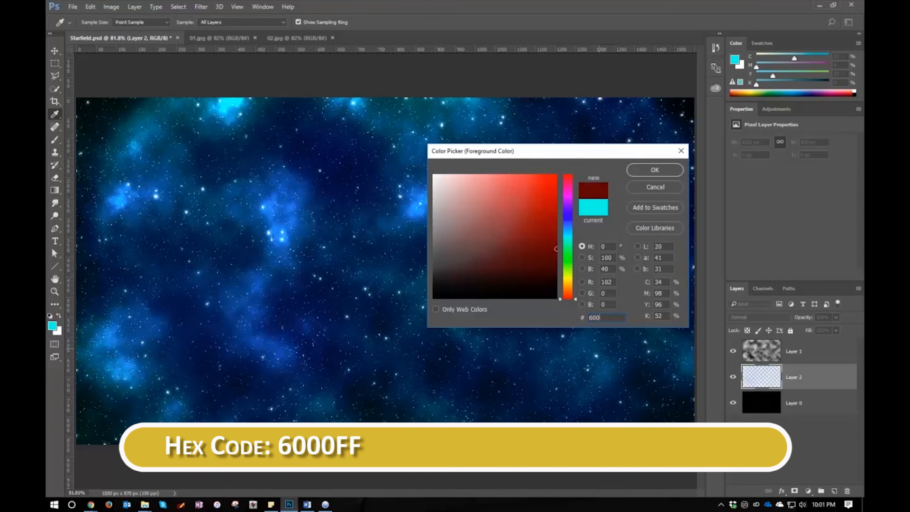
{"action": "type", "text": "0ff"}
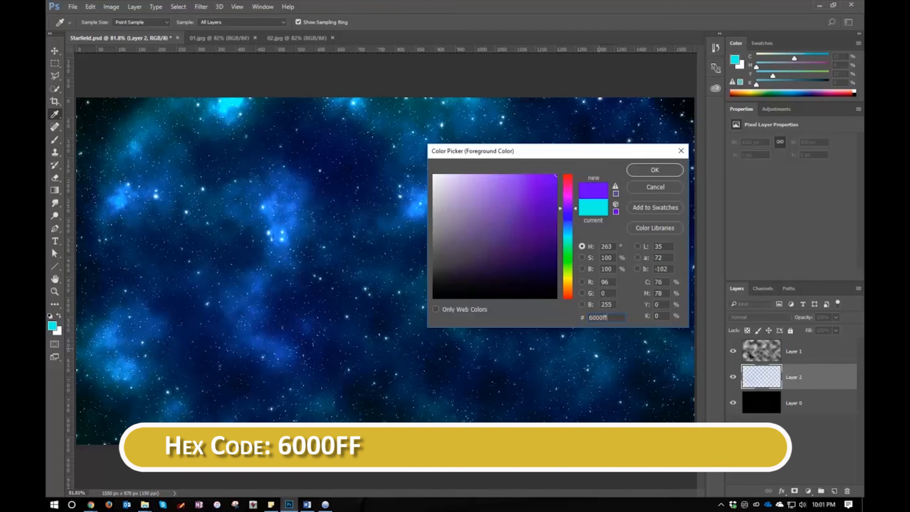
{"action": "left_click", "coordinate": [637, 174]}
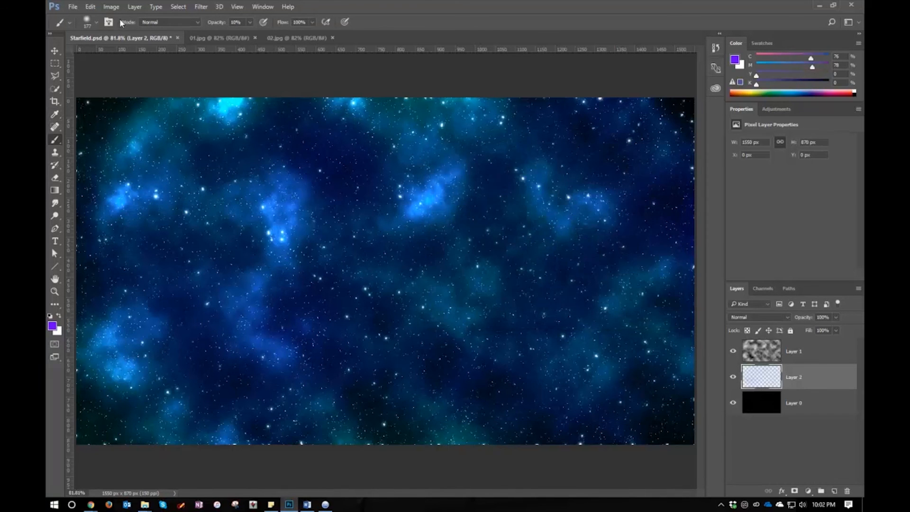
Step: Enlarge the brush to about 306 px and paint loose purple strokes across the blurred blue areas and toward the canvas edges
{"action": "right_click", "coordinate": [303, 208]}
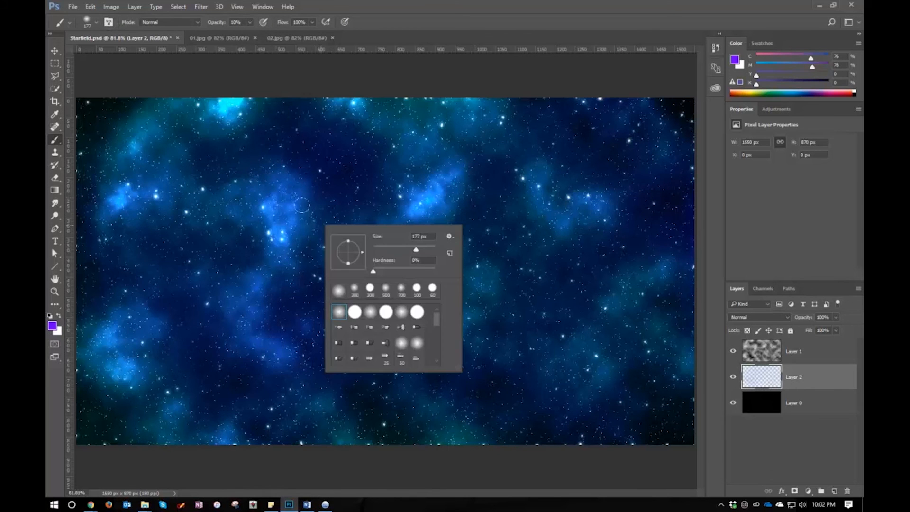
{"action": "left_click_drag", "start_coordinate": [416, 251], "coordinate": [423, 250]}
{"action": "key", "text": "Return"}
{"action": "mouse_move", "coordinate": [137, 242]}
{"action": "left_mouse_down"}
{"action": "mouse_move", "coordinate": [147, 199]}
{"action": "mouse_move", "coordinate": [279, 185]}
{"action": "left_mouse_up"}
{"action": "mouse_move", "coordinate": [512, 166]}
{"action": "left_mouse_down"}
{"action": "mouse_move", "coordinate": [422, 199]}
{"action": "mouse_move", "coordinate": [347, 280]}
{"action": "left_mouse_up"}
{"action": "left_click_drag", "start_coordinate": [177, 421], "coordinate": [453, 436]}
{"action": "left_click_drag", "start_coordinate": [660, 323], "coordinate": [637, 181]}
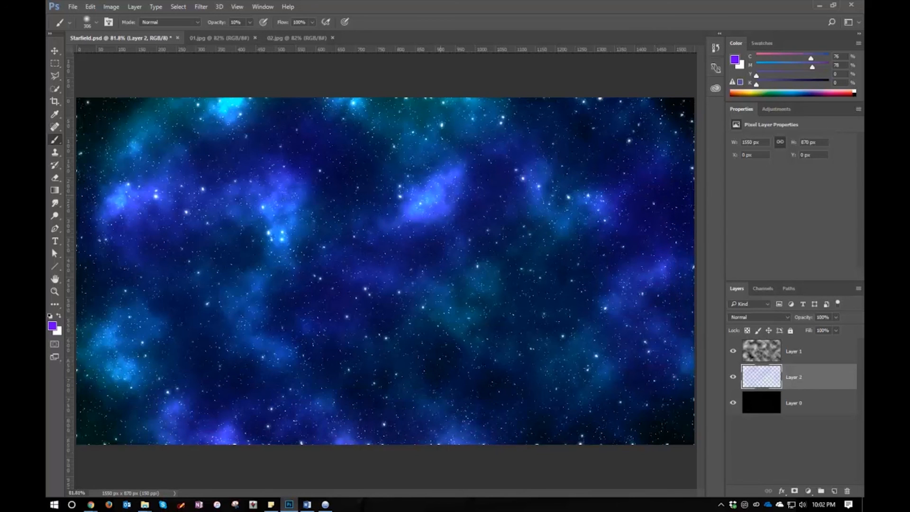
{"action": "mouse_move", "coordinate": [89, 278]}
{"action": "left_mouse_down"}
{"action": "mouse_move", "coordinate": [101, 360]}
{"action": "mouse_move", "coordinate": [139, 440]}
{"action": "left_mouse_up"}
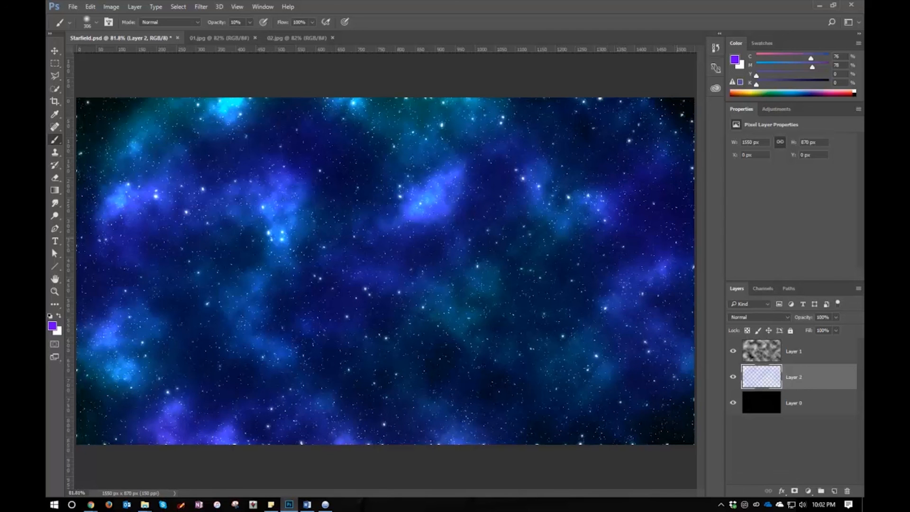
Step: Set the foreground color to hex ffd200 for the Brush tool
{"action": "left_click", "coordinate": [53, 327]}
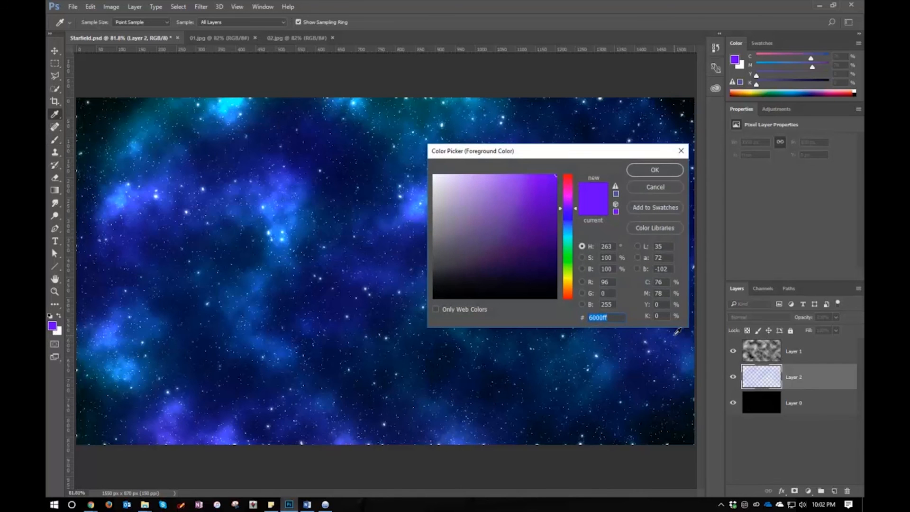
{"action": "type", "text": "ffd"}
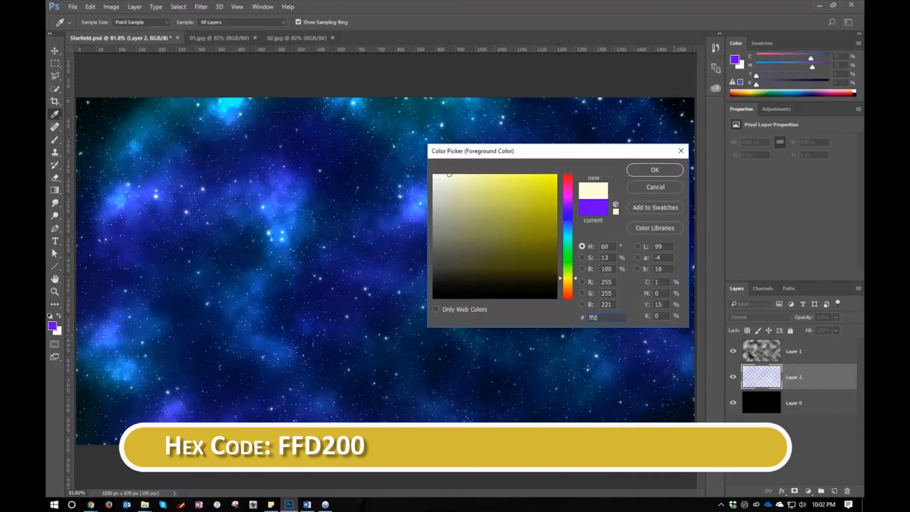
{"action": "type", "text": "200"}
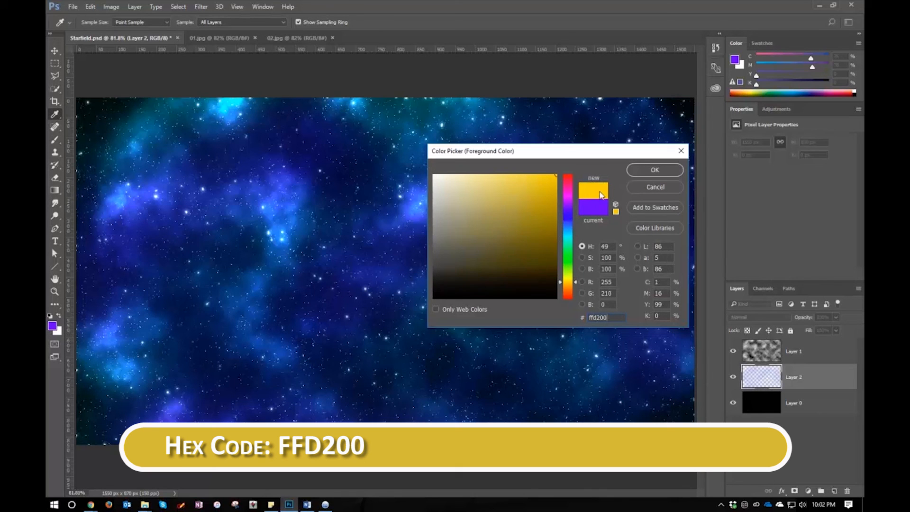
{"action": "left_click", "coordinate": [644, 172]}
{"action": "key", "text": "b"}
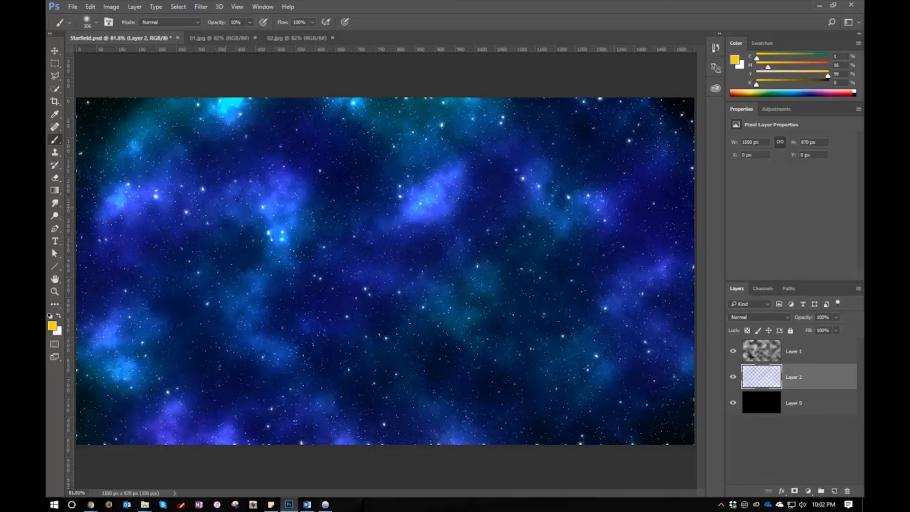
Step: Dab and stroke scattered yellow patches across the nebula on the middle layer, building up a brighter glow around the upper-right star cluster
{"action": "left_click", "coordinate": [221, 165]}
{"action": "left_click", "coordinate": [175, 373]}
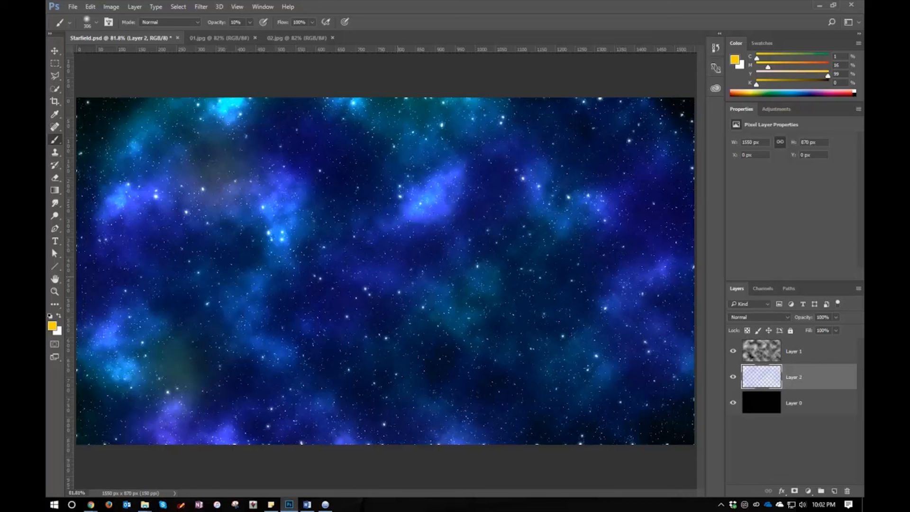
{"action": "left_click", "coordinate": [505, 199]}
{"action": "left_click", "coordinate": [380, 210]}
{"action": "left_click", "coordinate": [383, 379]}
{"action": "left_click", "coordinate": [305, 282]}
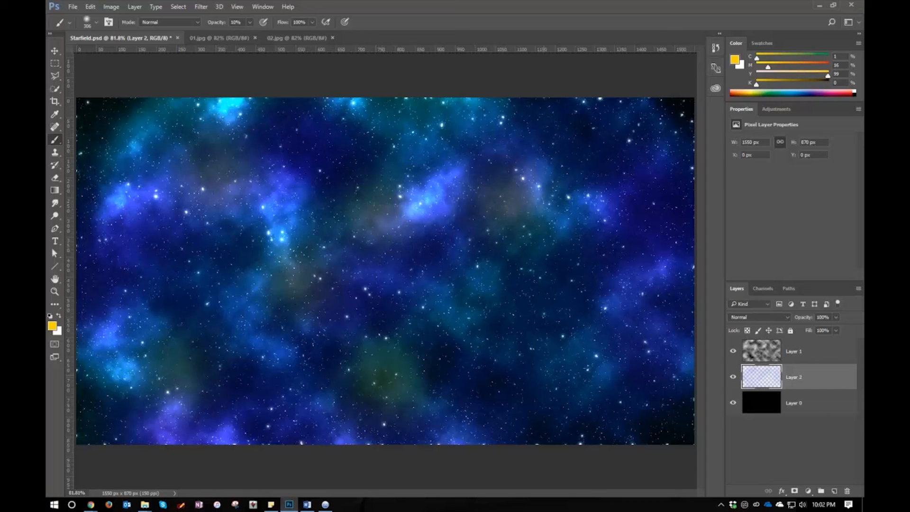
{"action": "left_click", "coordinate": [552, 375]}
{"action": "left_click", "coordinate": [622, 203]}
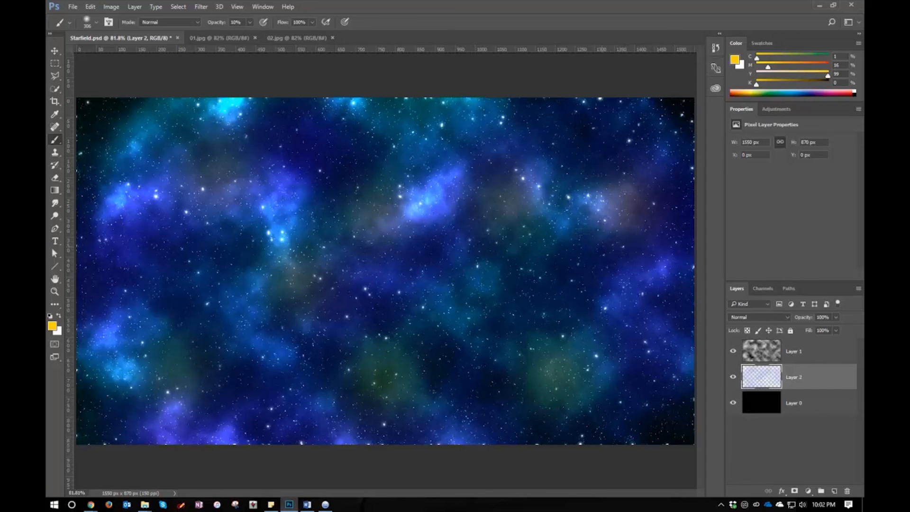
{"action": "left_click", "coordinate": [596, 207]}
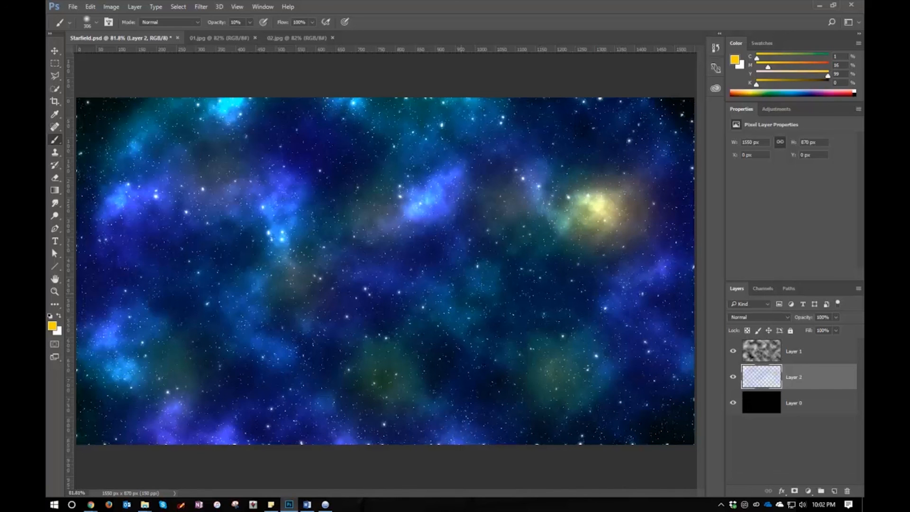
{"action": "left_click_drag", "start_coordinate": [429, 341], "coordinate": [204, 370]}
{"action": "left_click", "coordinate": [246, 199]}
{"action": "left_click", "coordinate": [309, 183]}
{"action": "left_click", "coordinate": [358, 218]}
{"action": "left_click", "coordinate": [389, 257]}
{"action": "left_click", "coordinate": [137, 269]}
{"action": "left_click", "coordinate": [121, 360]}
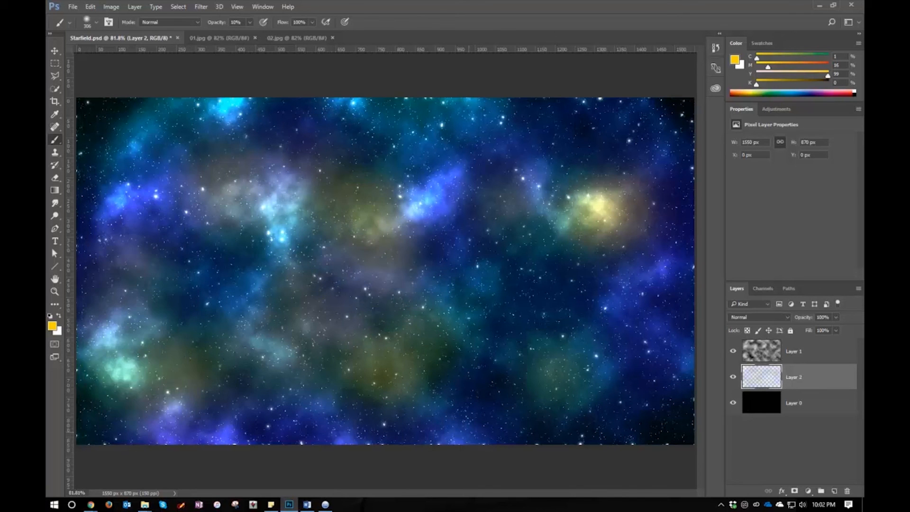
{"action": "left_click", "coordinate": [467, 441]}
{"action": "left_click_drag", "start_coordinate": [649, 438], "coordinate": [675, 290]}
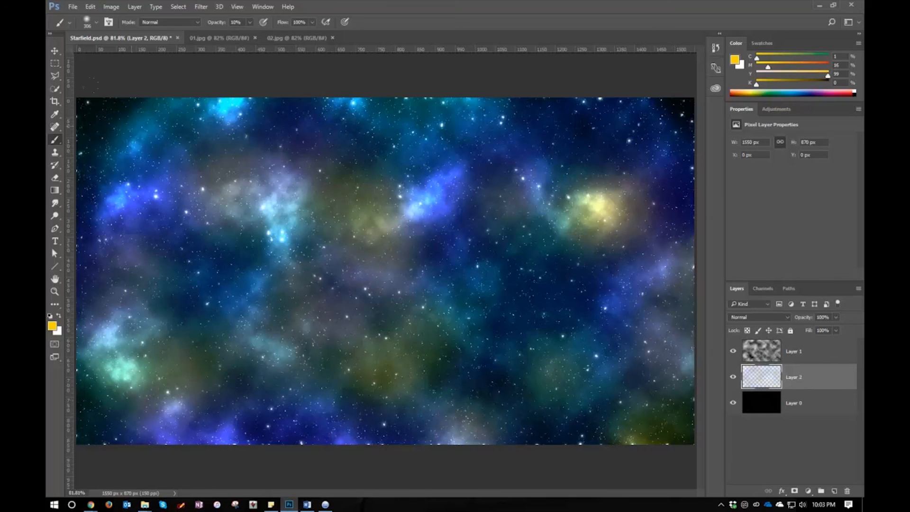
{"action": "left_click", "coordinate": [128, 133]}
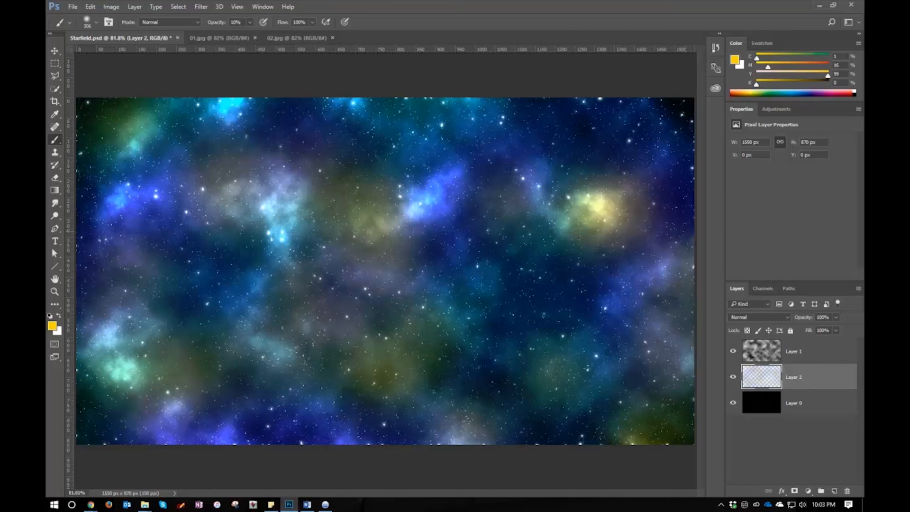